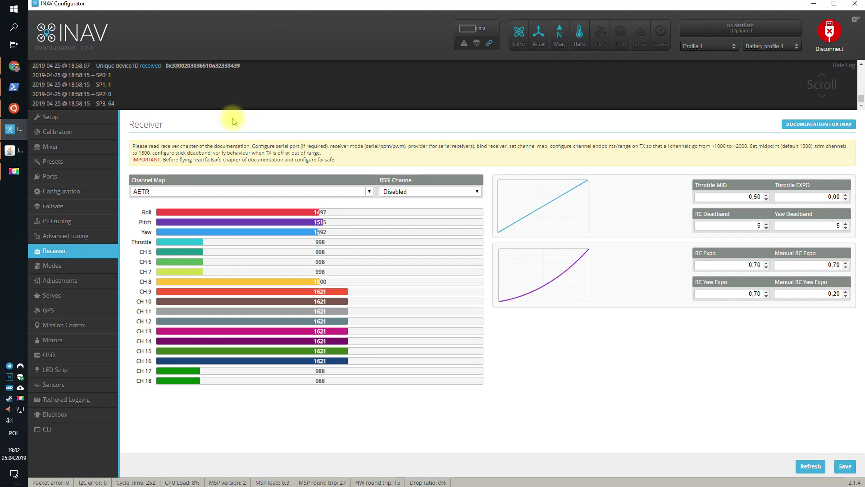
# Replace the AETR channel map with TERA, checking the preset list before and after.
pyautogui.click(65, 254)
pyautogui.click(370, 192)
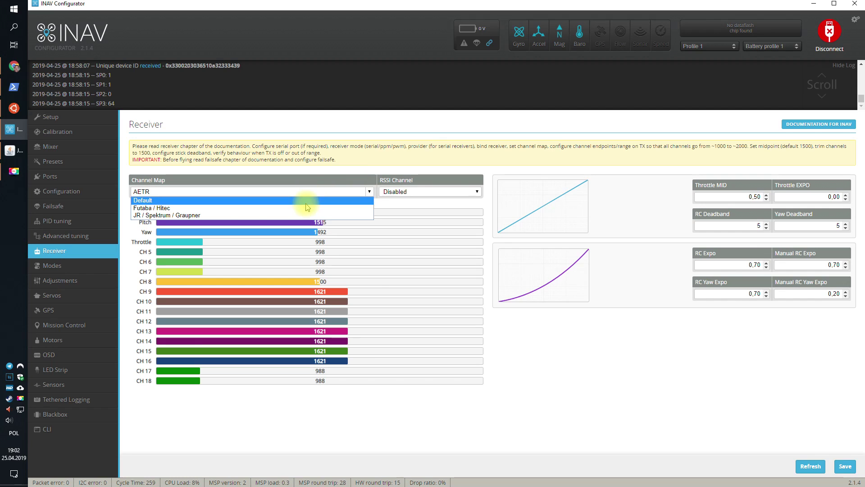
pyautogui.click(310, 201)
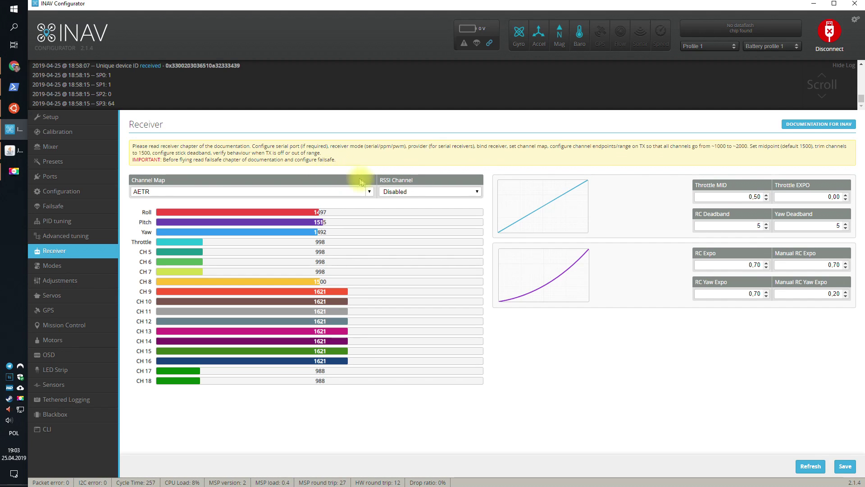
pyautogui.doubleClick(198, 189)
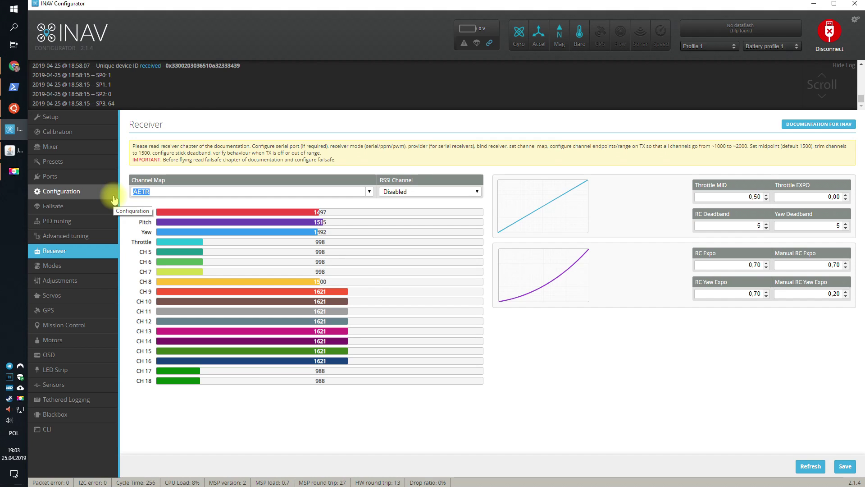
pyautogui.write('TERA')
pyautogui.click(371, 192)
pyautogui.click(247, 195)
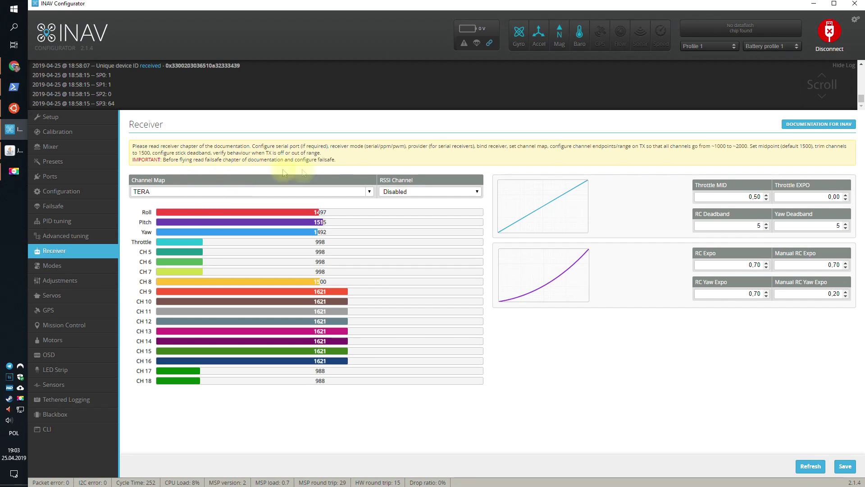
pyautogui.click(474, 193)
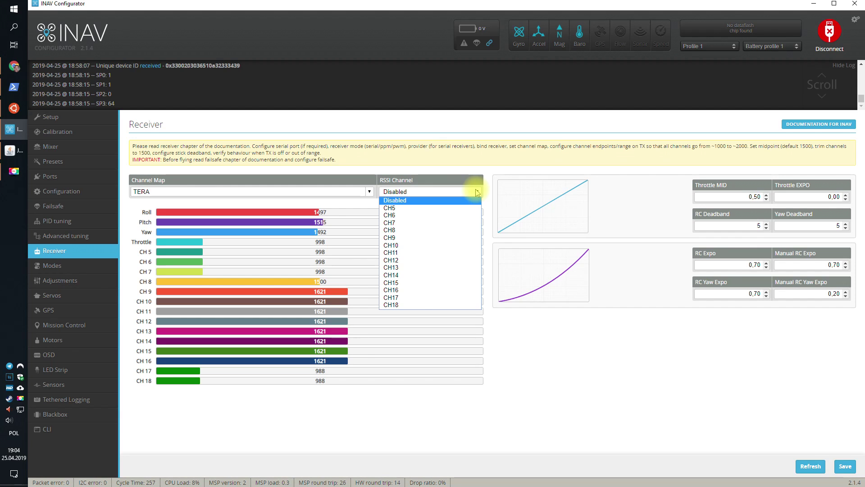
# Choose CH9 as the RSSI channel first, then change it to CH16.
pyautogui.click(423, 238)
pyautogui.click(477, 192)
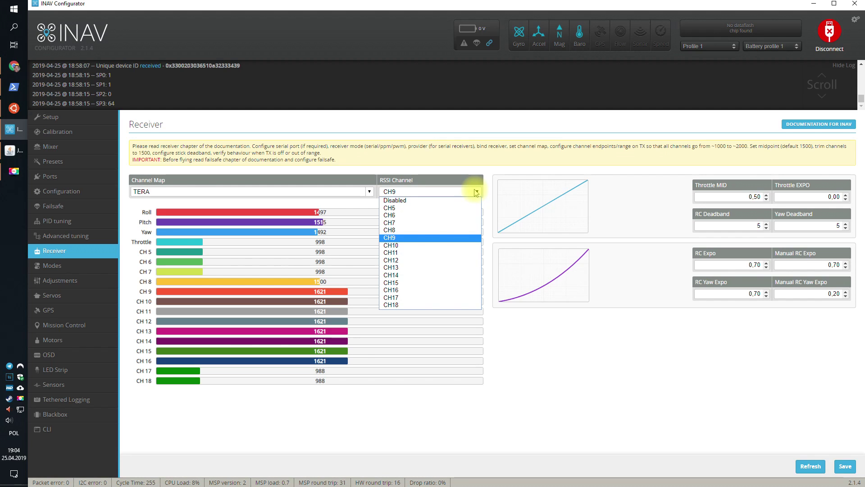
pyautogui.click(418, 290)
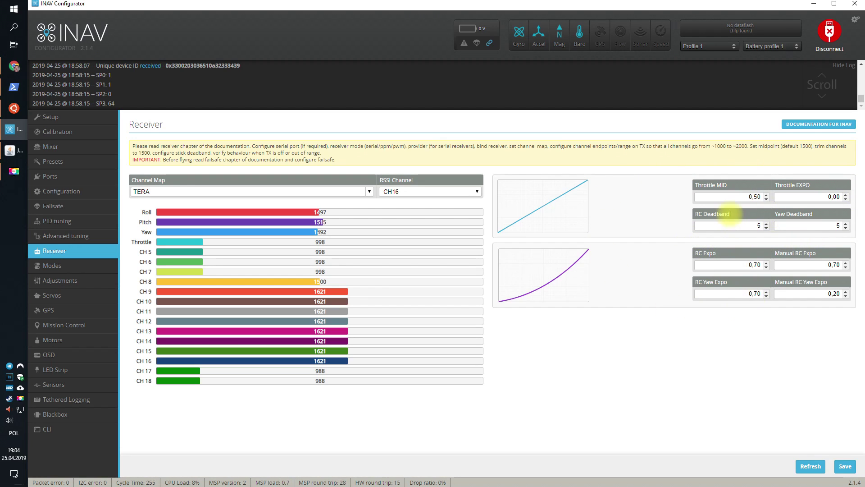
# Check the RC Deadband help tooltip, then select the RC Yaw Expo field.
pyautogui.moveTo(727, 226)
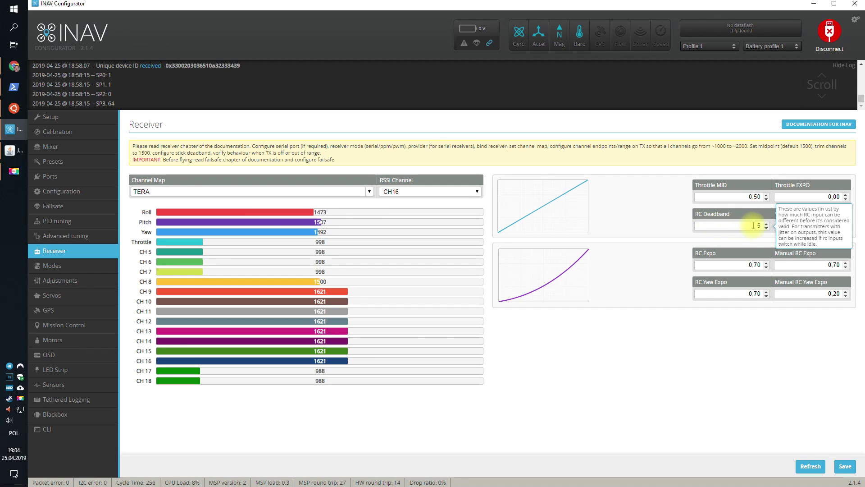
pyautogui.moveTo(788, 223)
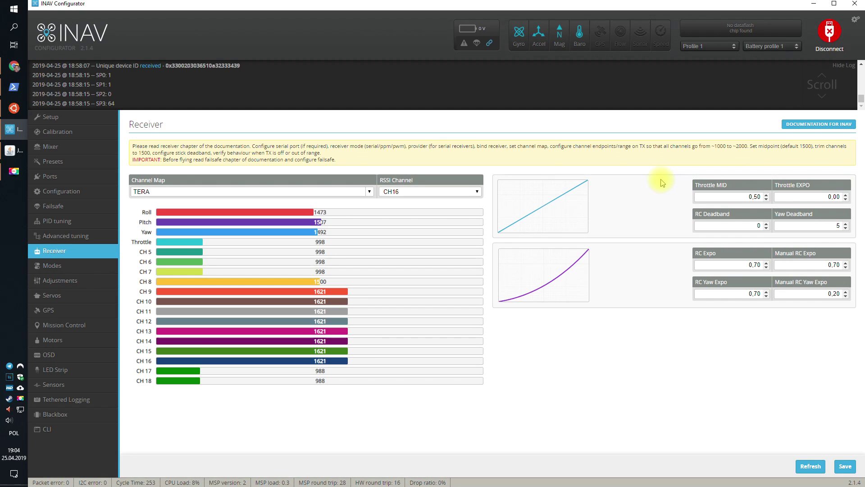
pyautogui.click(729, 293)
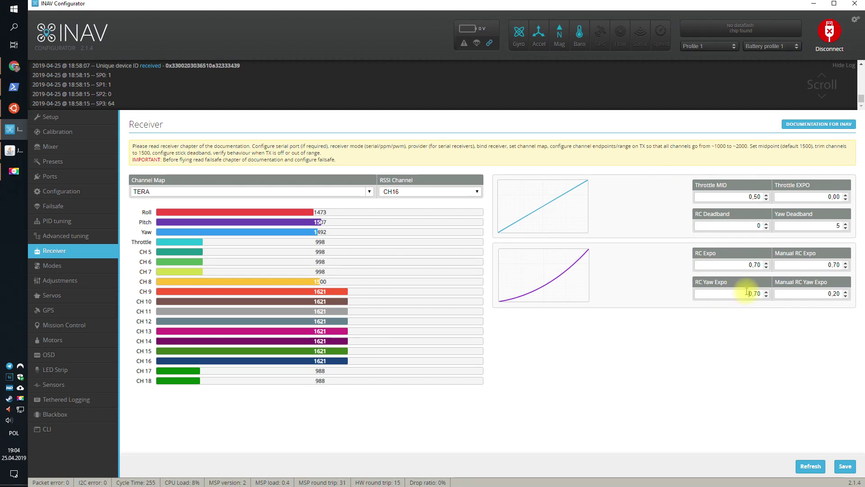
pyautogui.moveTo(759, 290); pyautogui.dragTo(696, 287)
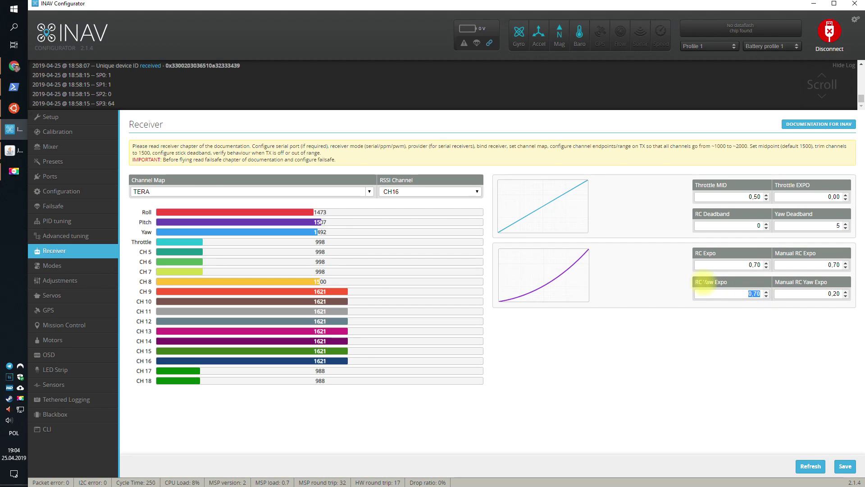
pyautogui.click(757, 293)
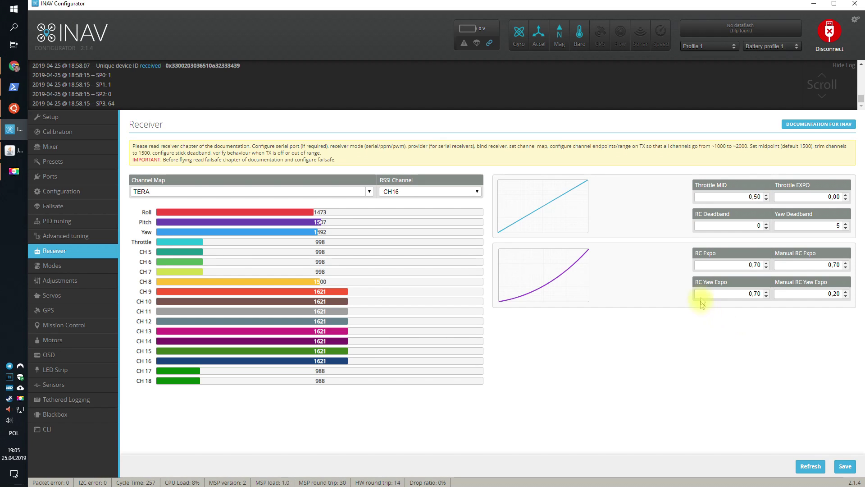
pyautogui.click(756, 294)
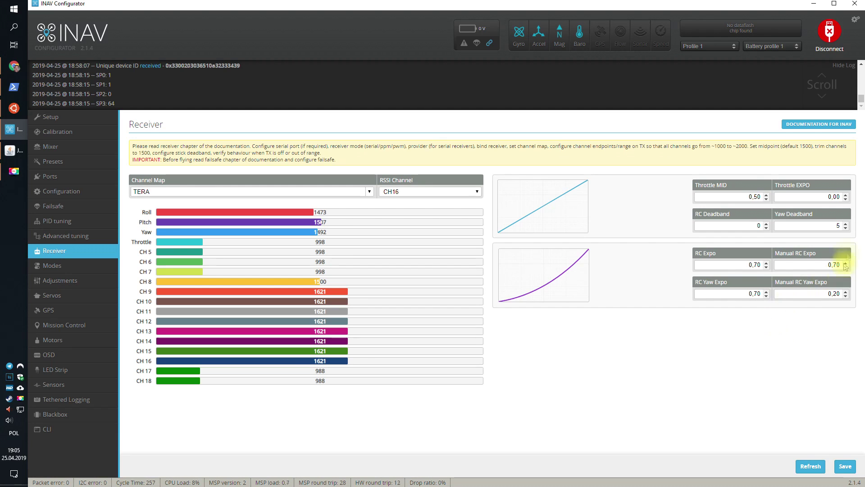
pyautogui.click(829, 265)
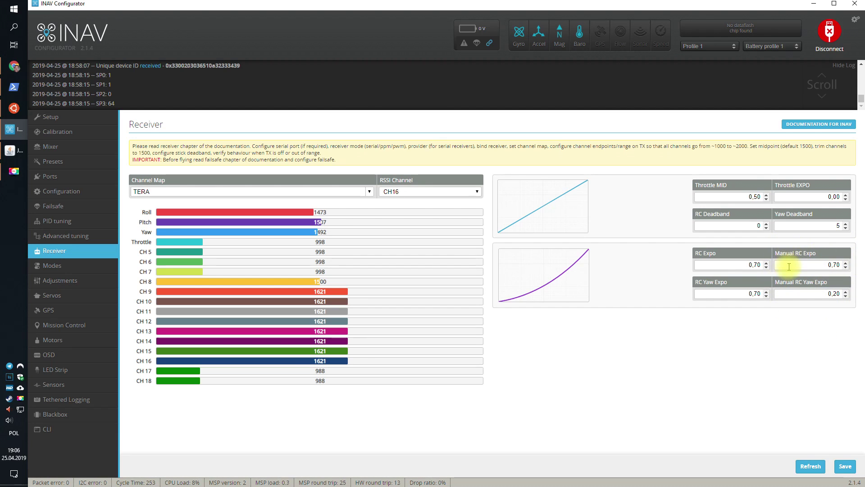
pyautogui.click(788, 293)
pyautogui.click(72, 266)
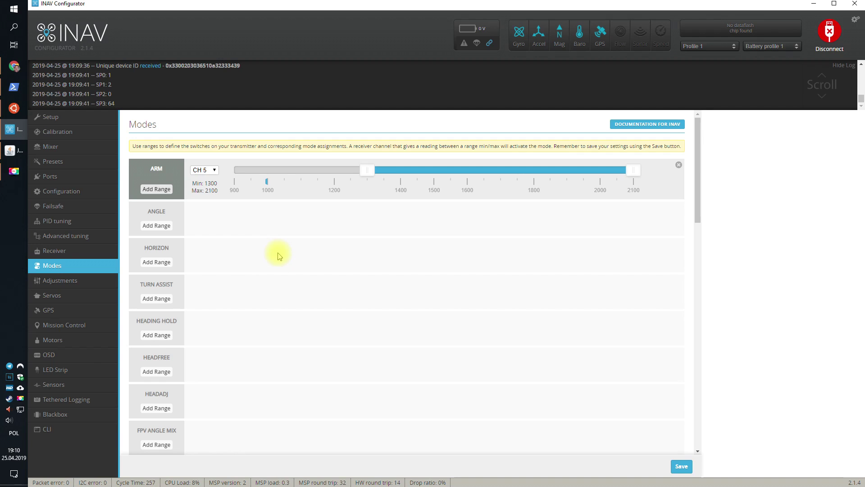
# Scroll down the Modes page past ARM on CH 5 (1300–2100).
pyautogui.scroll(-5, 278, 256)
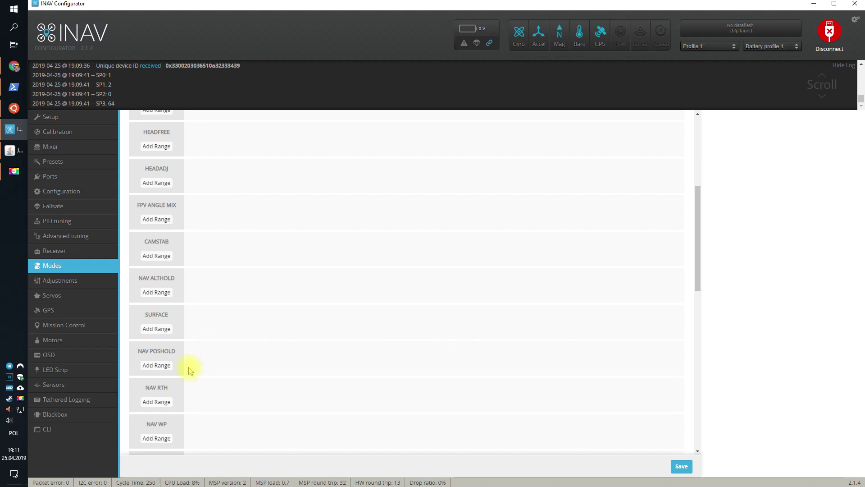
# Add a 1300–1700 switch range for NAV POSHOLD on CH 5.
pyautogui.click(156, 365)
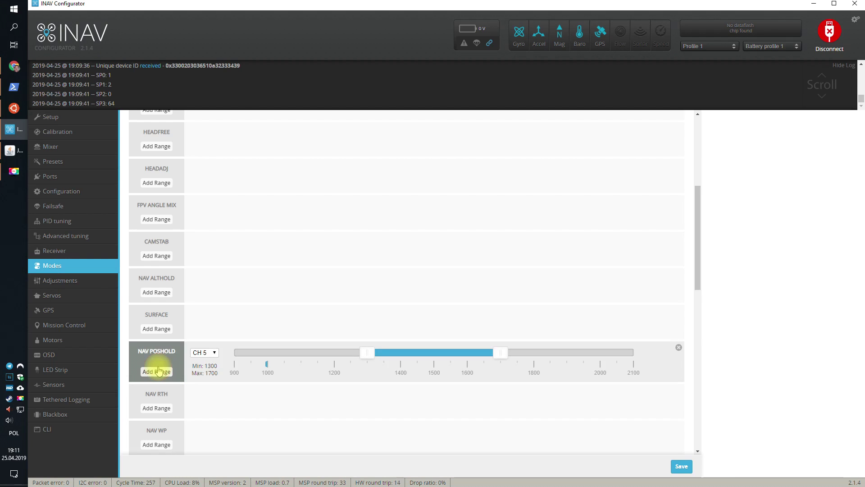
pyautogui.click(209, 352)
pyautogui.click(206, 352)
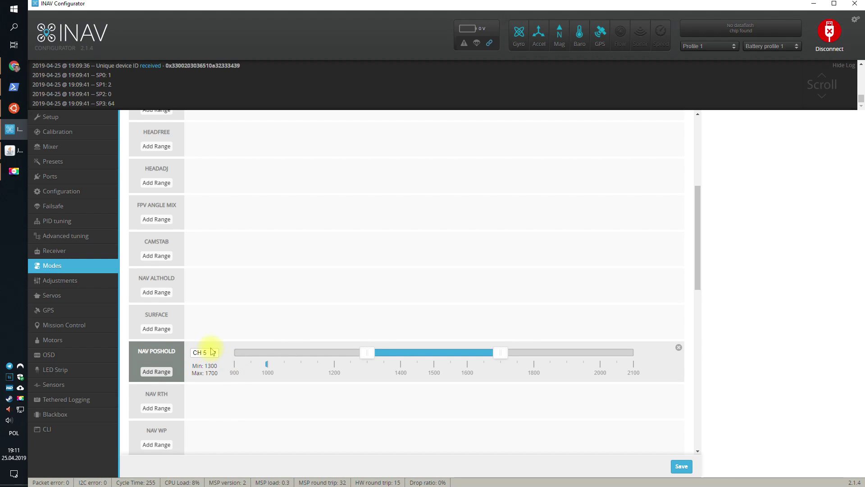
pyautogui.click(214, 353)
pyautogui.click(215, 360)
pyautogui.click(214, 353)
pyautogui.click(214, 362)
# Save the mode assignments and check the Receiver page before returning to Modes.
pyautogui.click(681, 466)
pyautogui.click(69, 250)
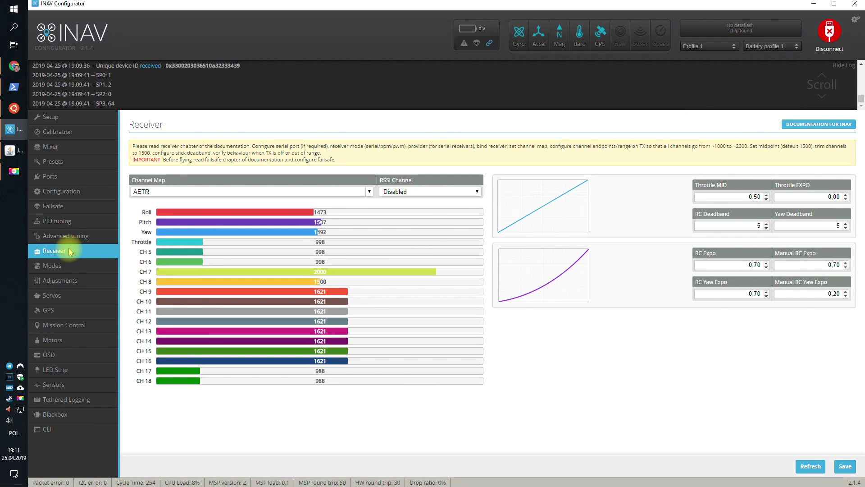
pyautogui.click(68, 265)
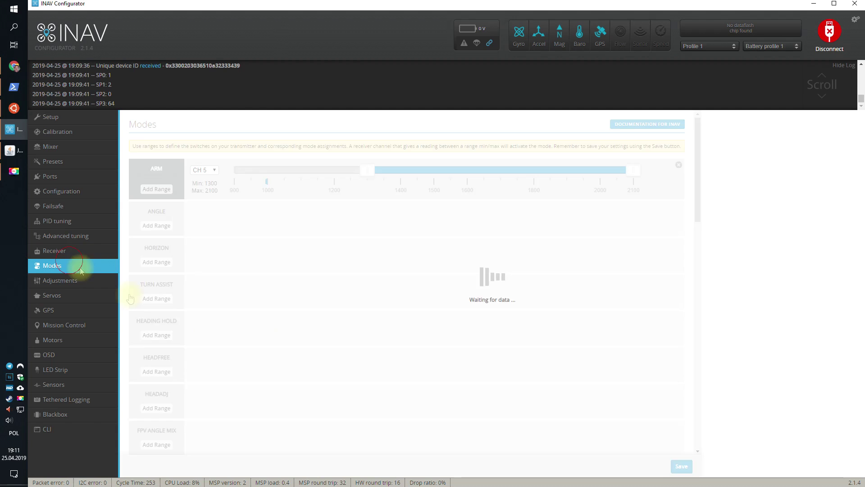
# Move the NAV POSHOLD range from CH 5 to CH 7, then view the Setup page.
pyautogui.scroll(-8, 275, 356)
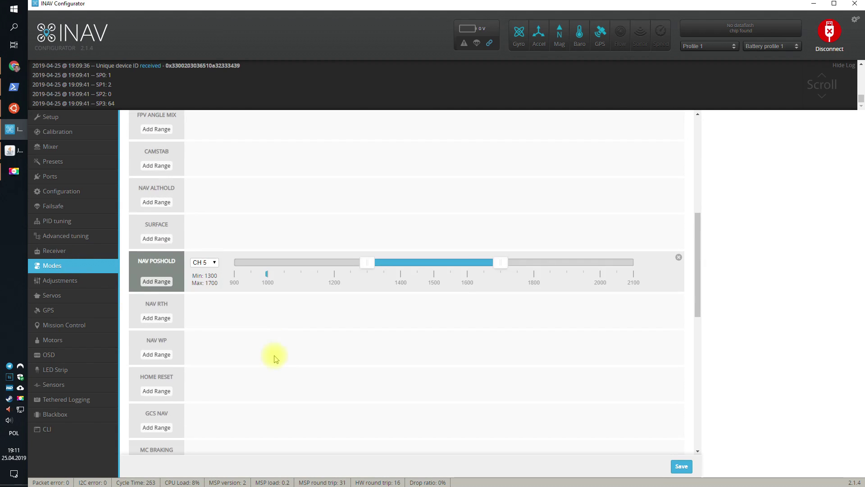
pyautogui.click(212, 263)
pyautogui.click(209, 286)
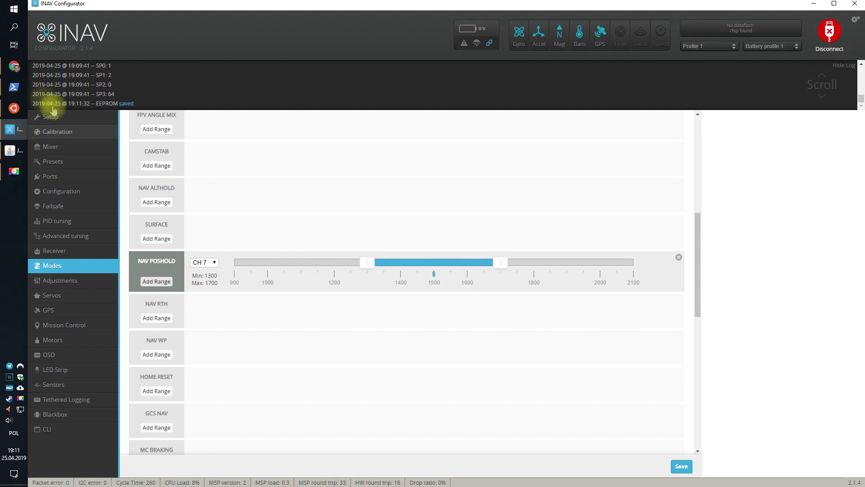
pyautogui.click(67, 118)
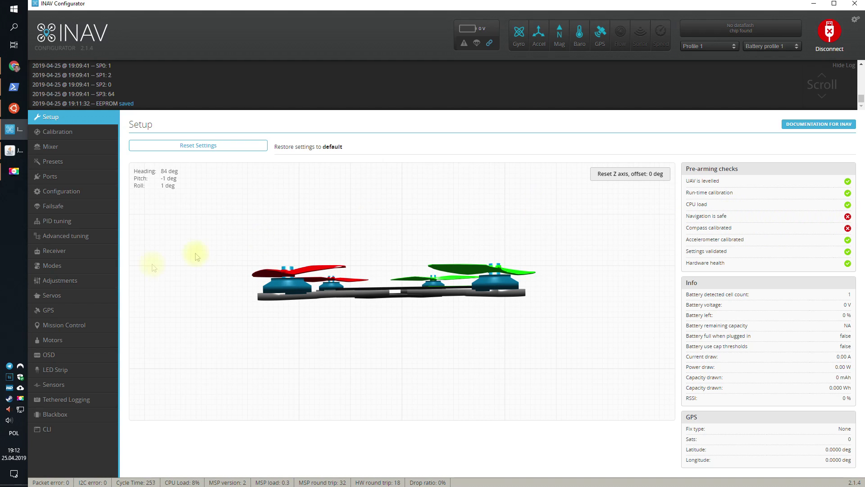
# Reopen Modes and confirm NAV POSHOLD remains on CH 7 at 1300–1700.
pyautogui.click(69, 266)
pyautogui.scroll(-10, 330, 305)
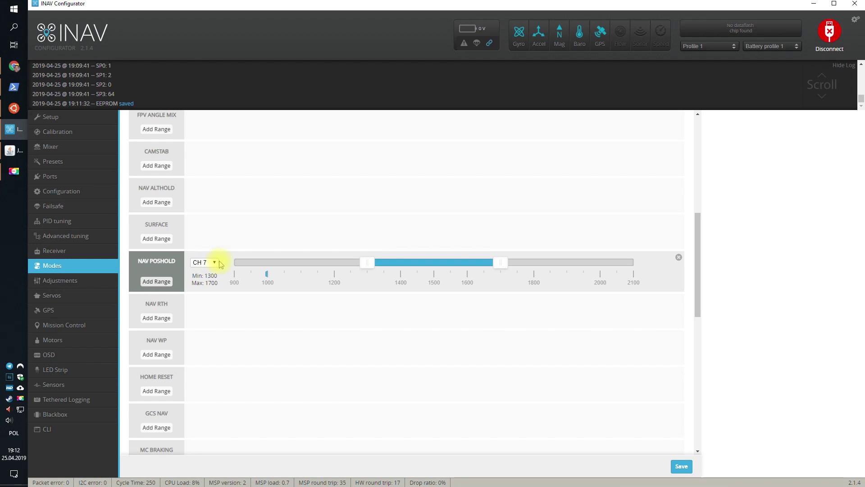
pyautogui.scroll(7, 277, 339)
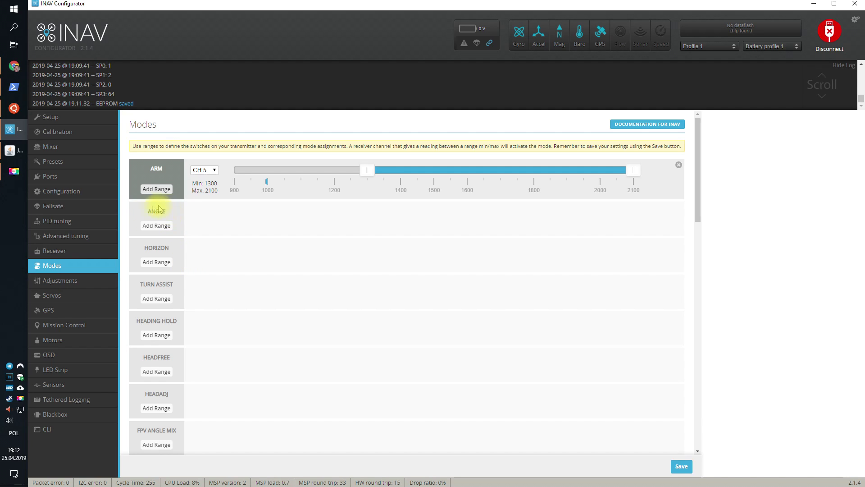
pyautogui.scroll(-5, 248, 290)
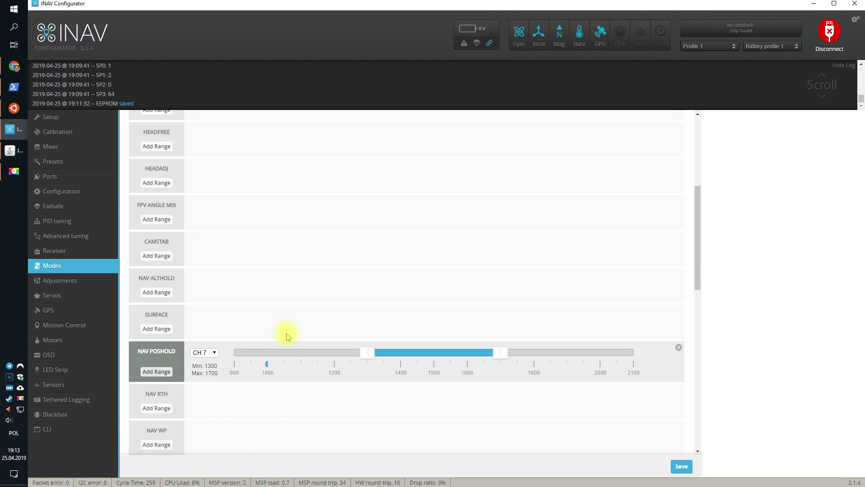
pyautogui.scroll(5, 286, 335)
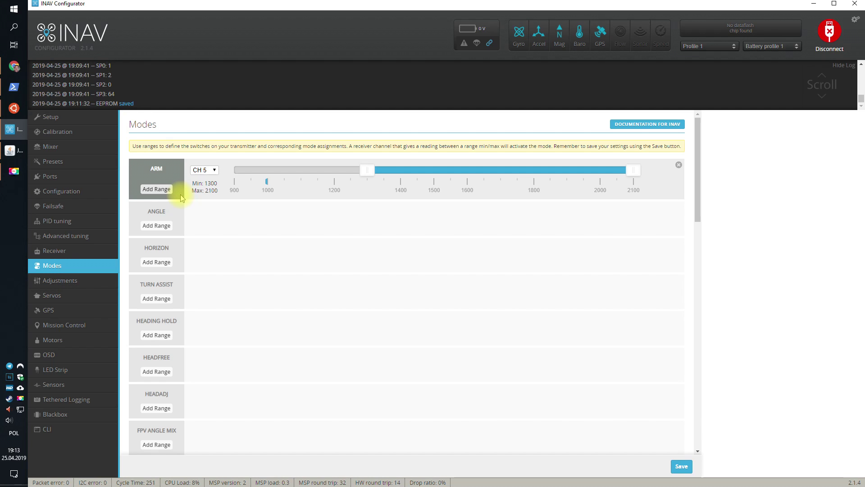
pyautogui.scroll(-6, 268, 273)
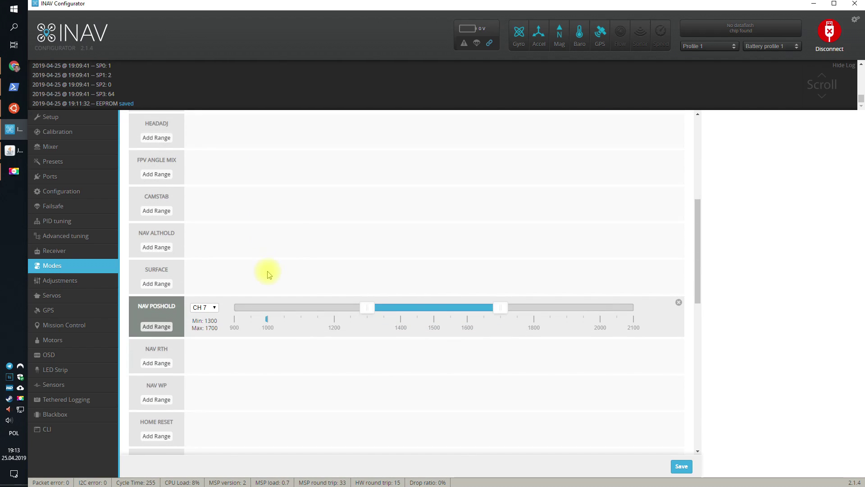
pyautogui.scroll(-3, 268, 274)
pyautogui.scroll(-2, 268, 274)
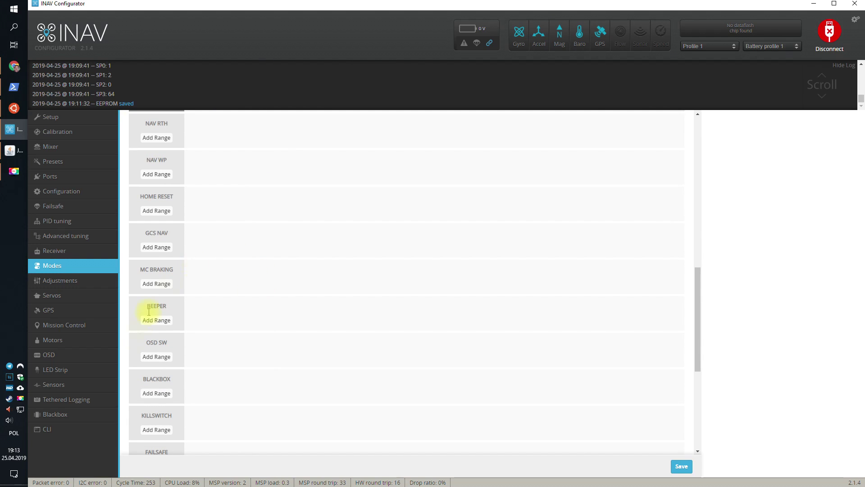
pyautogui.scroll(-5, 193, 417)
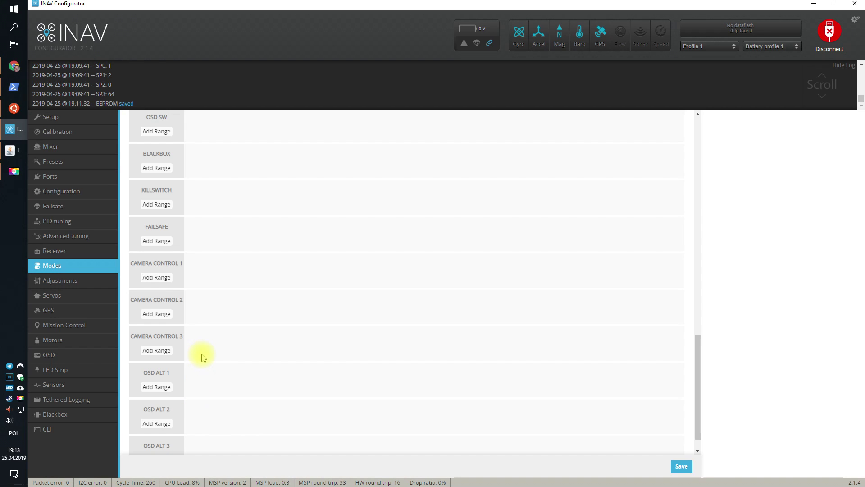
pyautogui.scroll(7, 223, 320)
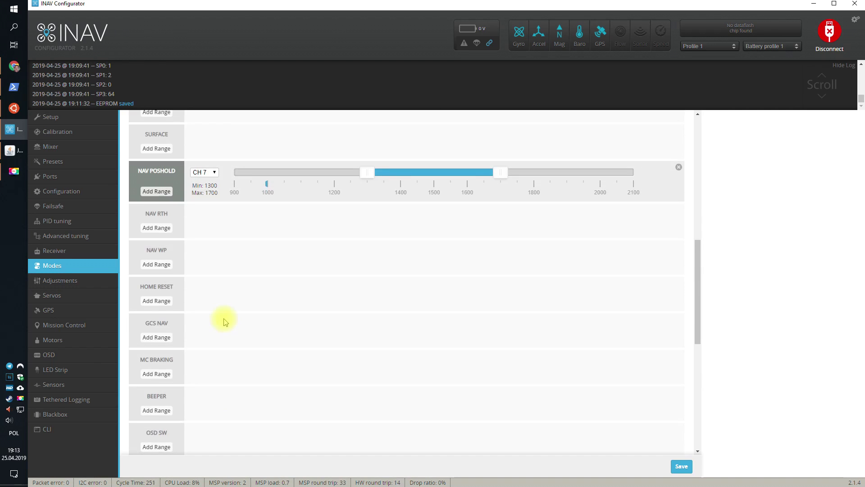
pyautogui.scroll(4, 226, 322)
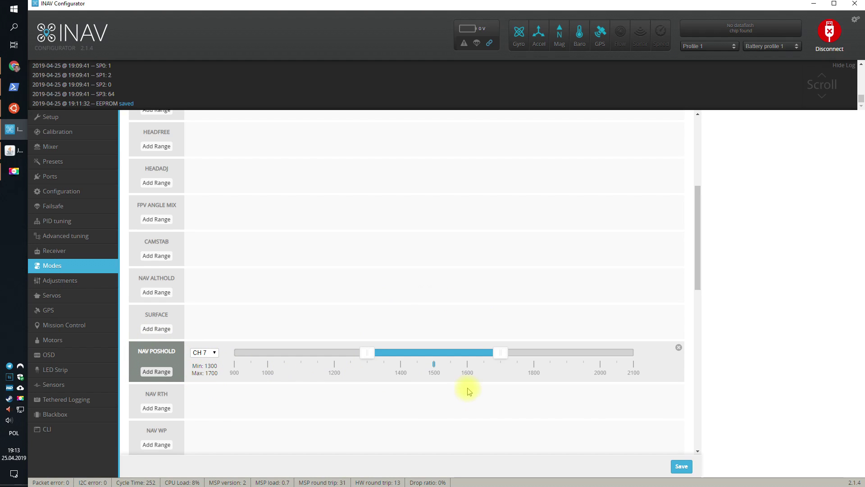
pyautogui.click(156, 292)
# Set the NAV ALTHOLD range to 1950–2100 and save it.
pyautogui.moveTo(499, 279); pyautogui.dragTo(617, 279)
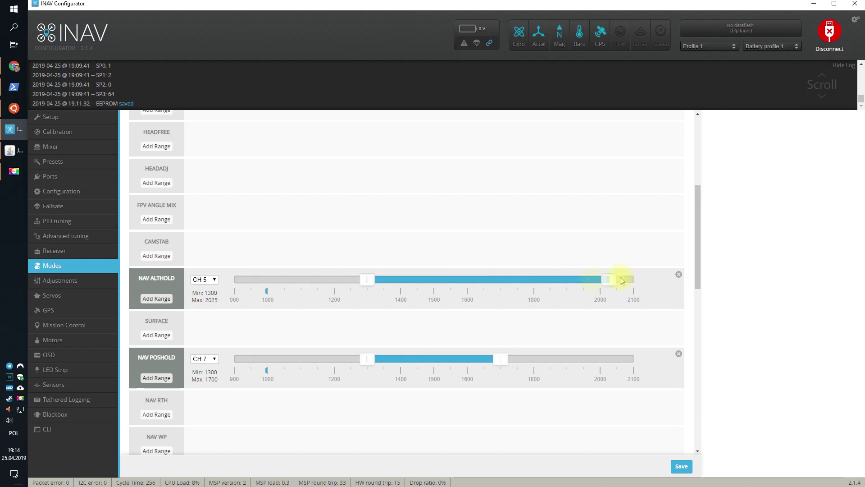
pyautogui.moveTo(368, 279); pyautogui.dragTo(534, 279)
pyautogui.moveTo(591, 280); pyautogui.dragTo(634, 279)
pyautogui.click(682, 467)
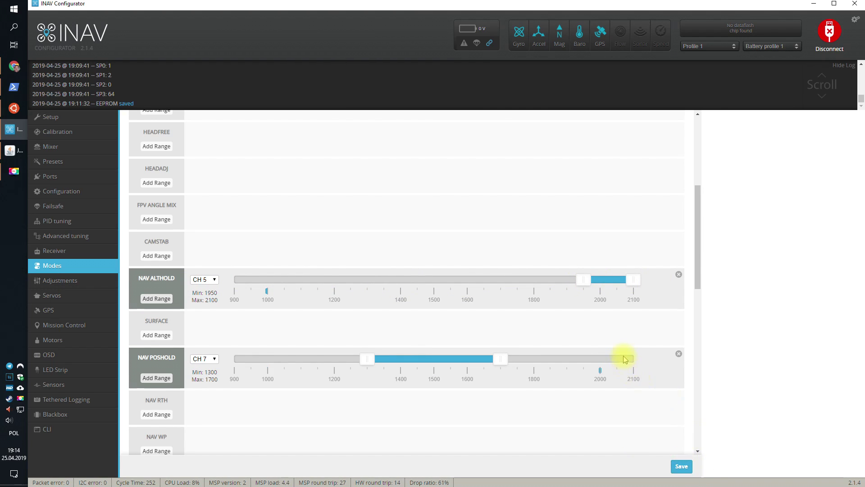
# Assign the NAV ALTHOLD range to CH 7 and save the mode settings.
pyautogui.click(209, 280)
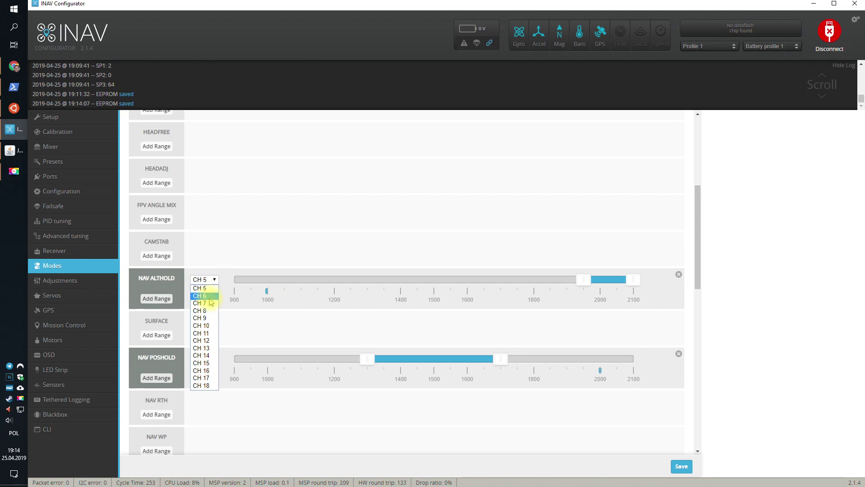
pyautogui.click(205, 311)
pyautogui.click(681, 467)
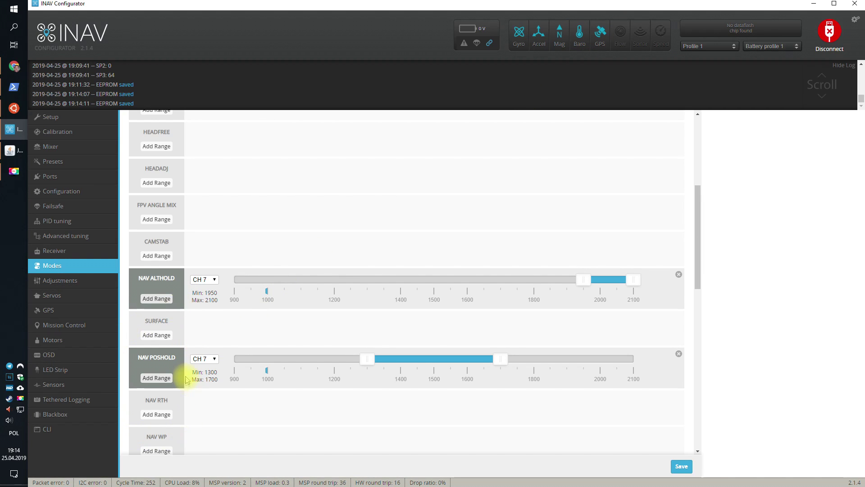
pyautogui.scroll(-1, 191, 367)
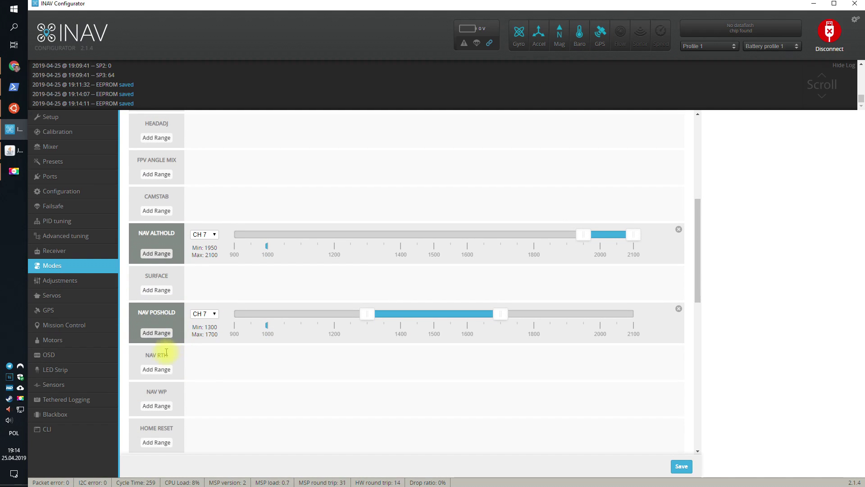
pyautogui.scroll(-3, 171, 394)
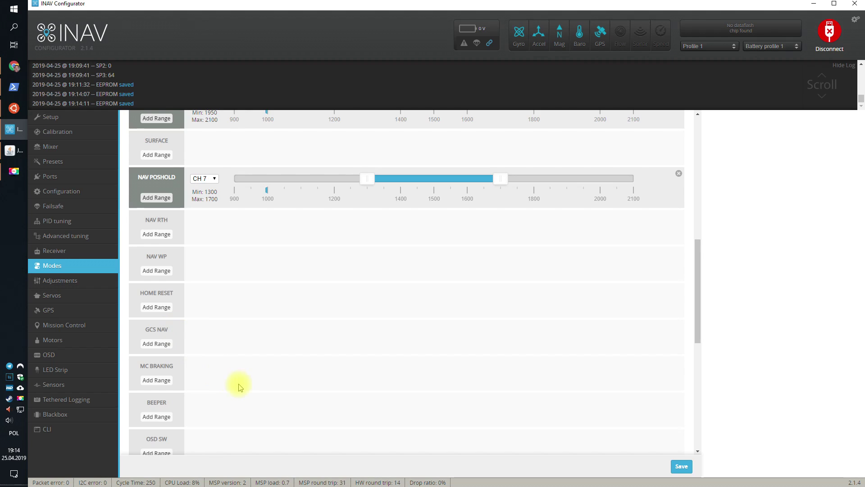
pyautogui.scroll(6, 241, 385)
pyautogui.scroll(1, 243, 385)
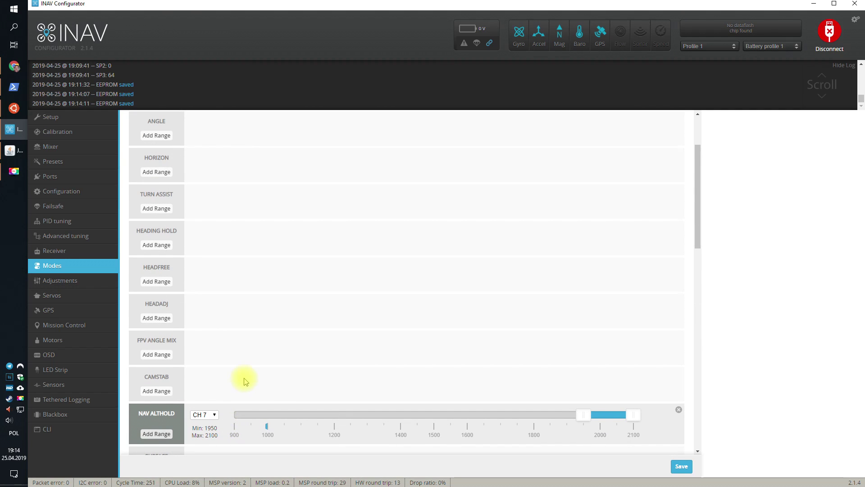